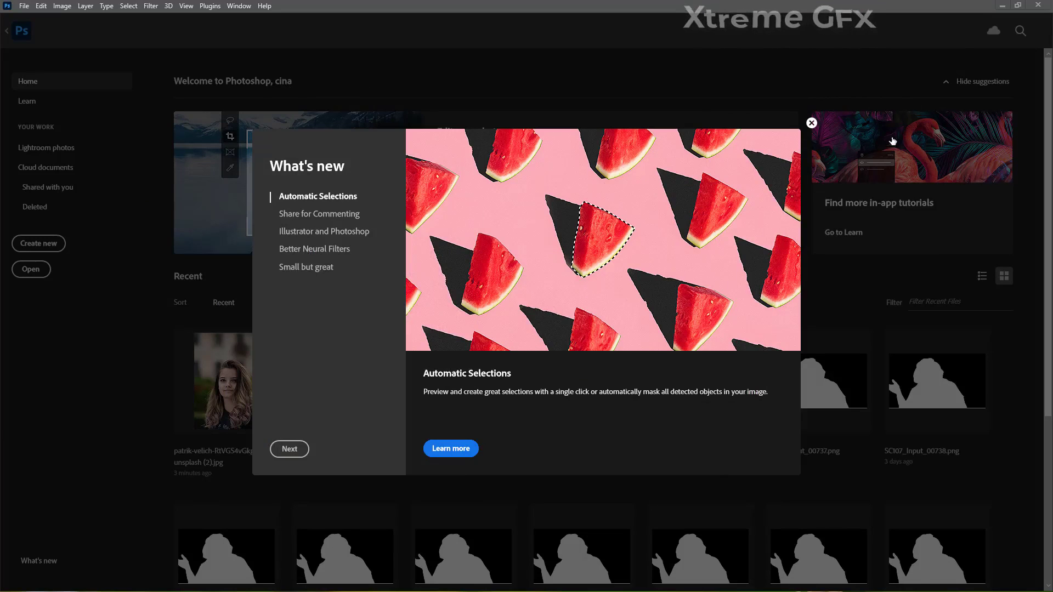
Dismiss the What's new overview, open the recent portrait photo, and open the Filter menu.
click(812, 123)
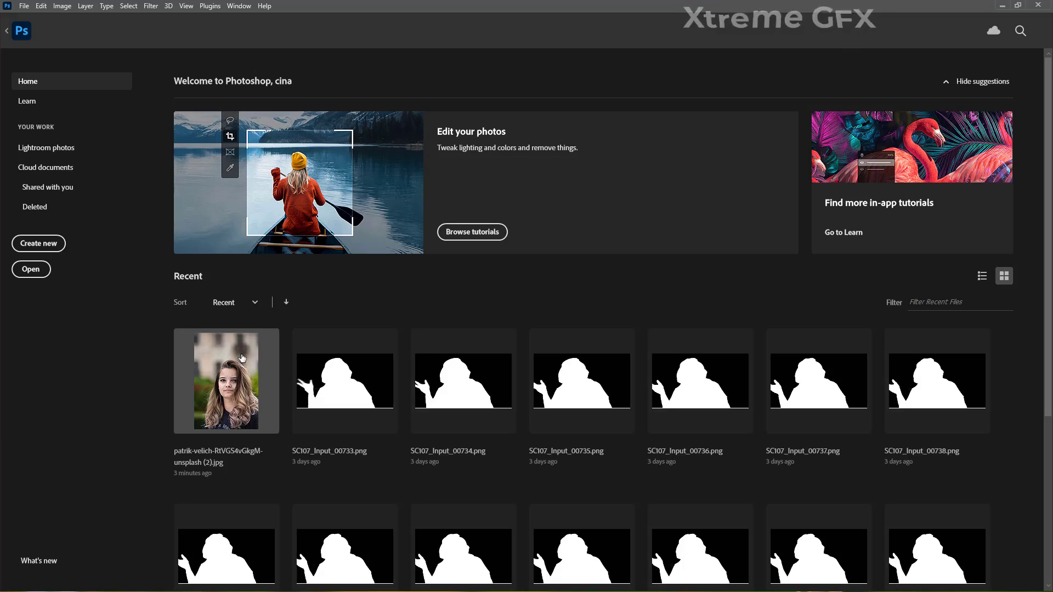
click(229, 398)
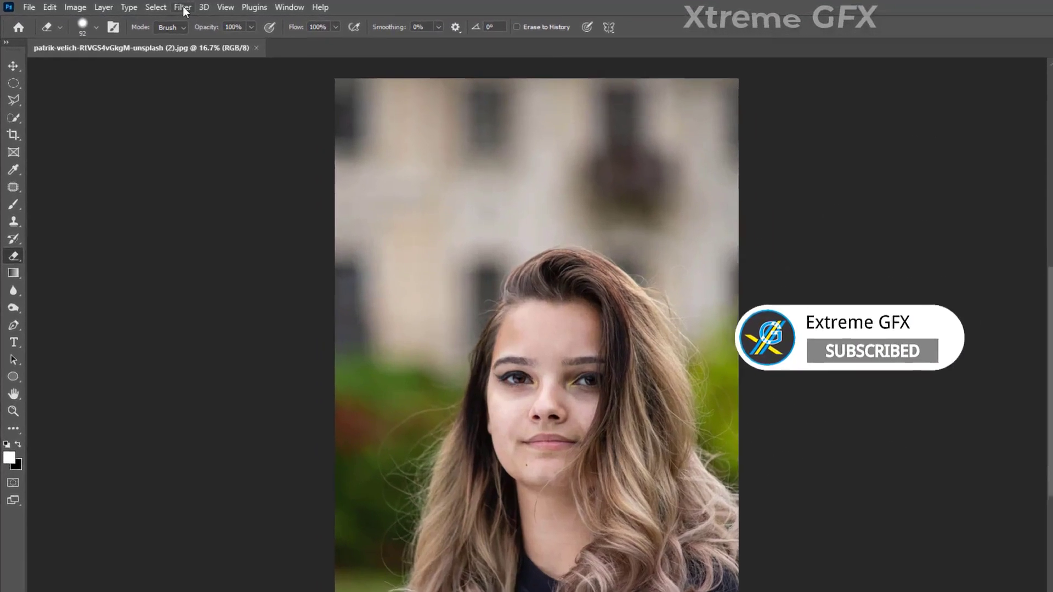
click(184, 8)
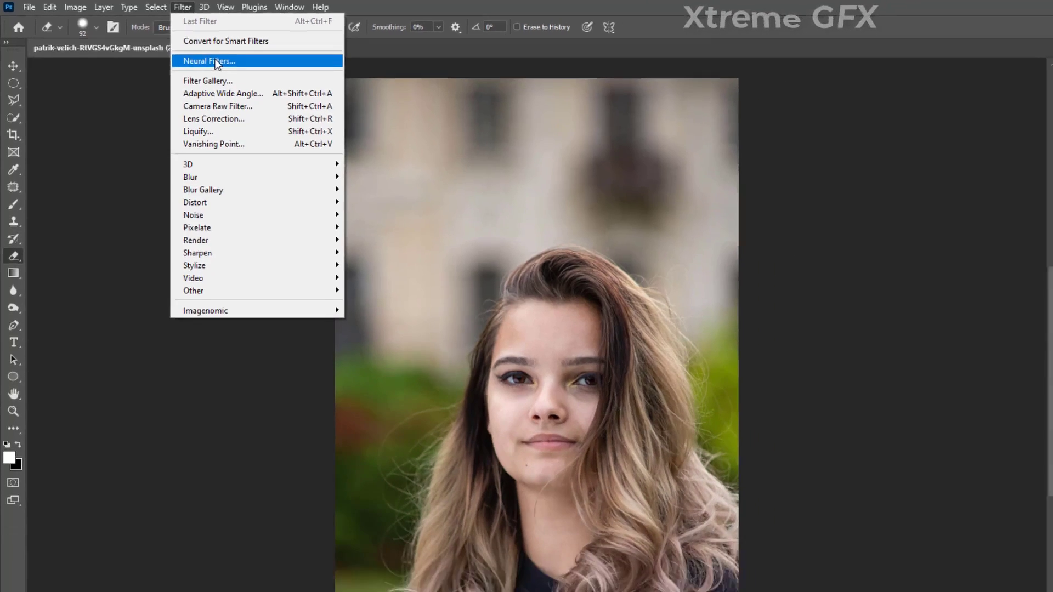
Open Neural Filters and browse Skin Smoothing, JPEG Artifacts Removal, Harmonization, Landscape Mixer, Depth Blur, Color Transfer.
click(245, 71)
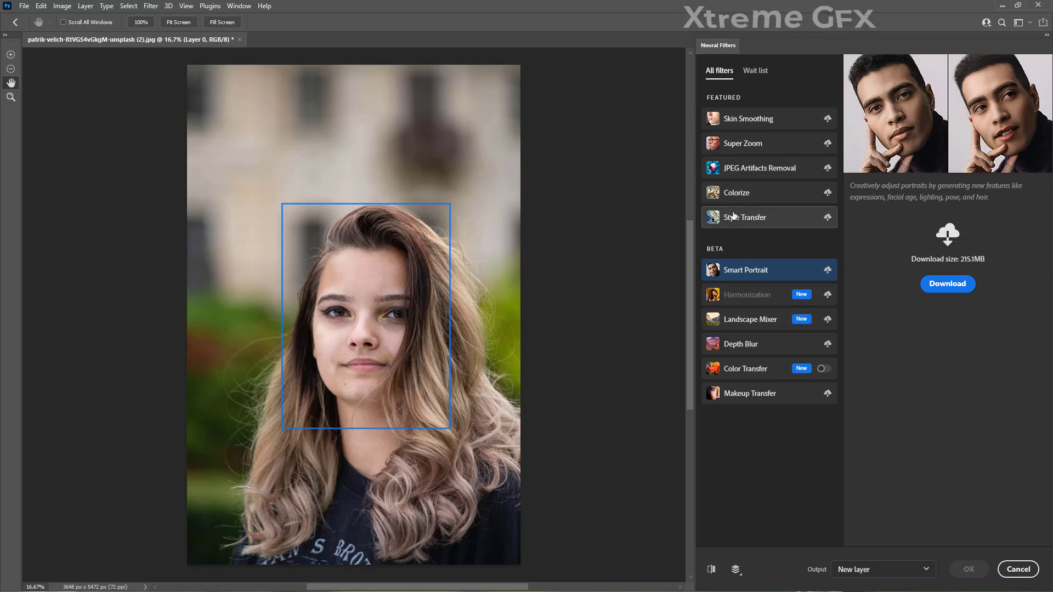
click(768, 118)
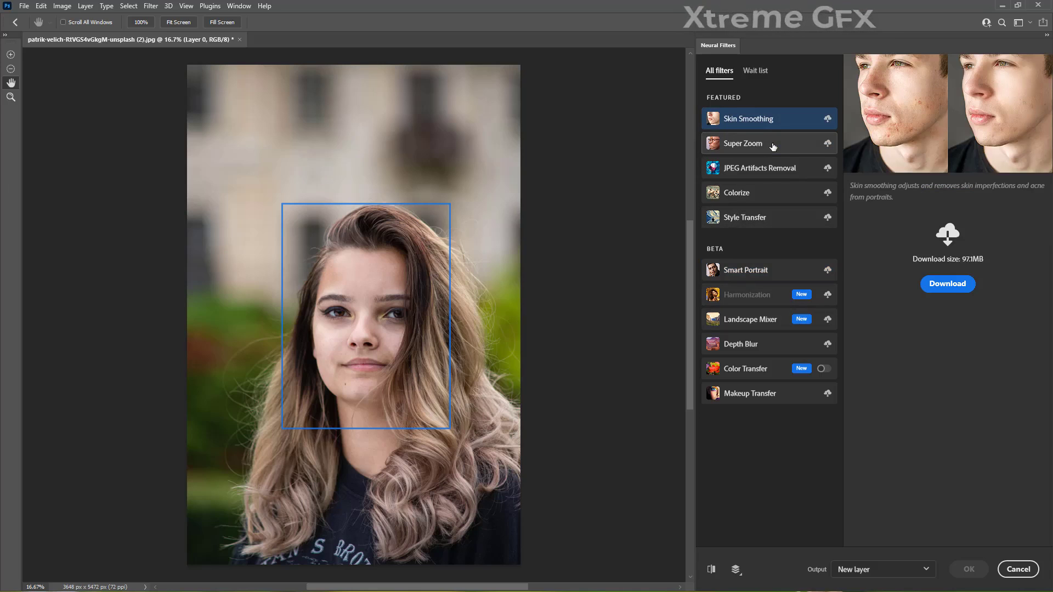
click(774, 170)
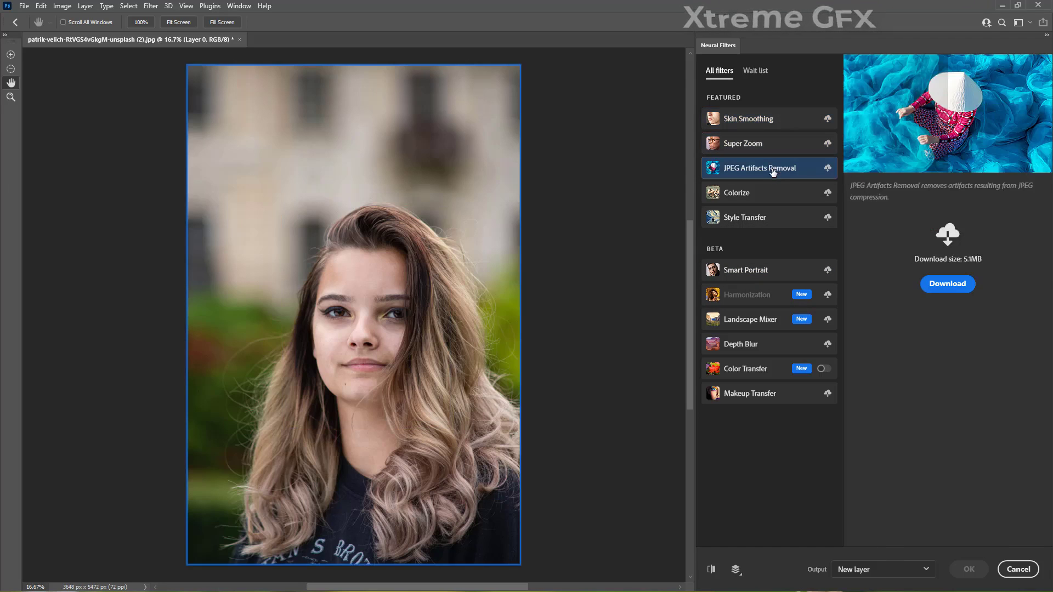
click(749, 296)
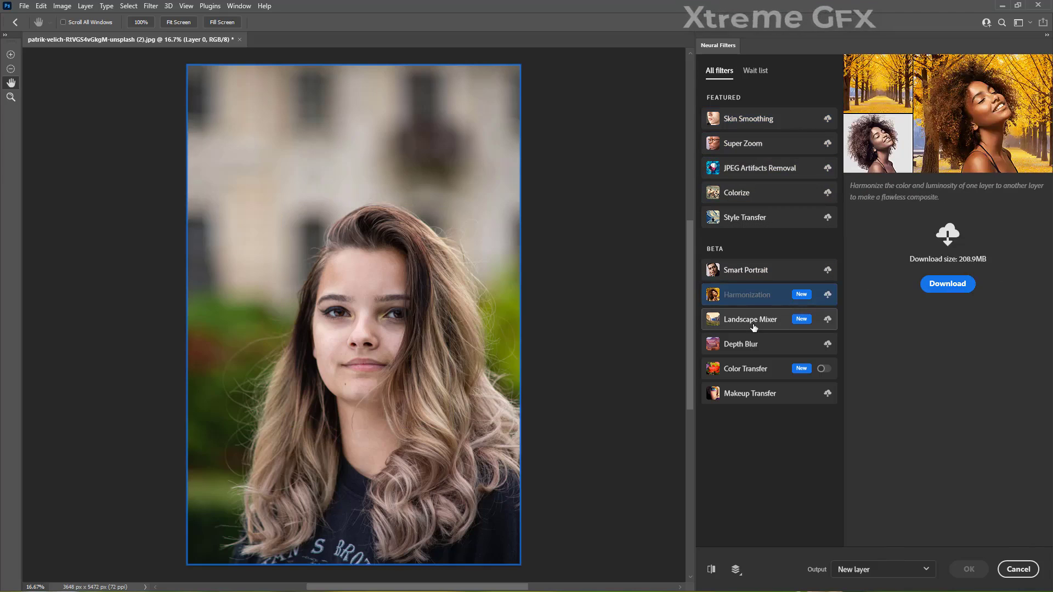
click(753, 324)
click(757, 337)
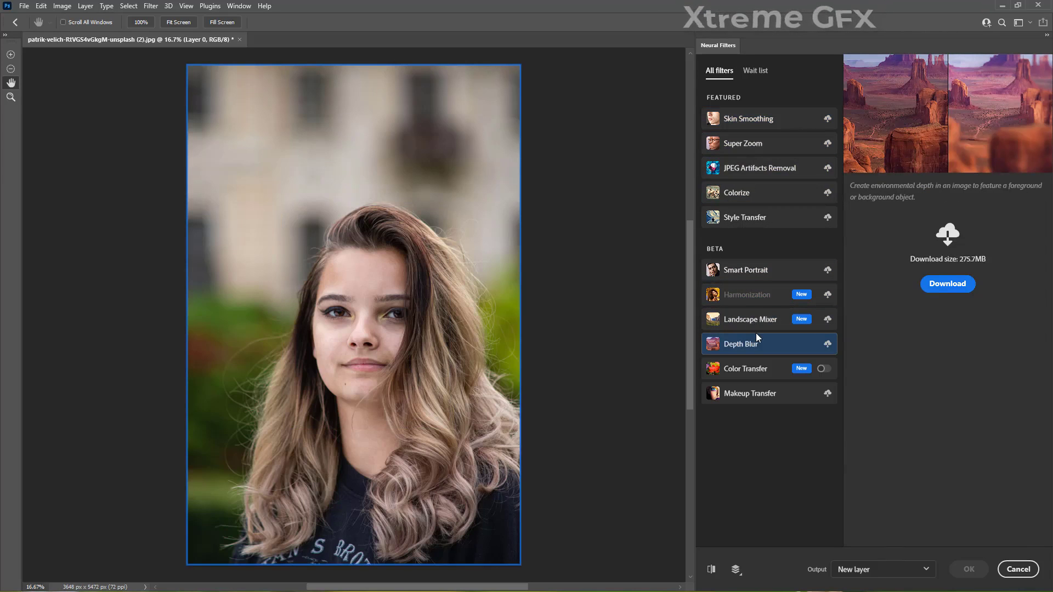
click(758, 364)
Attempt downloads of Skin Smoothing and Super Zoom, both unavailable, then cancel Neural Filters.
mouse_move(760, 119)
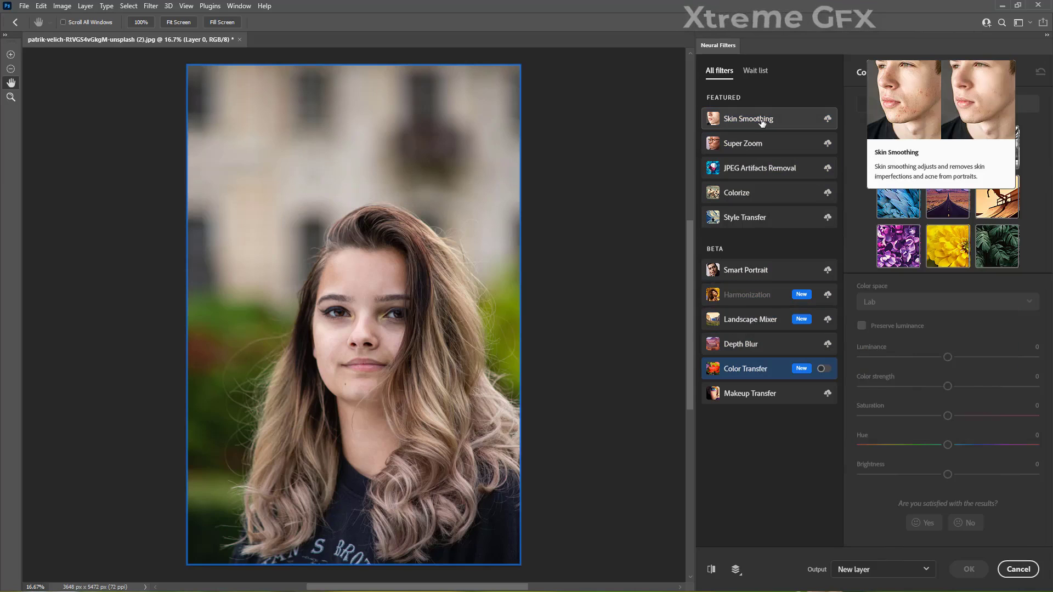
click(761, 121)
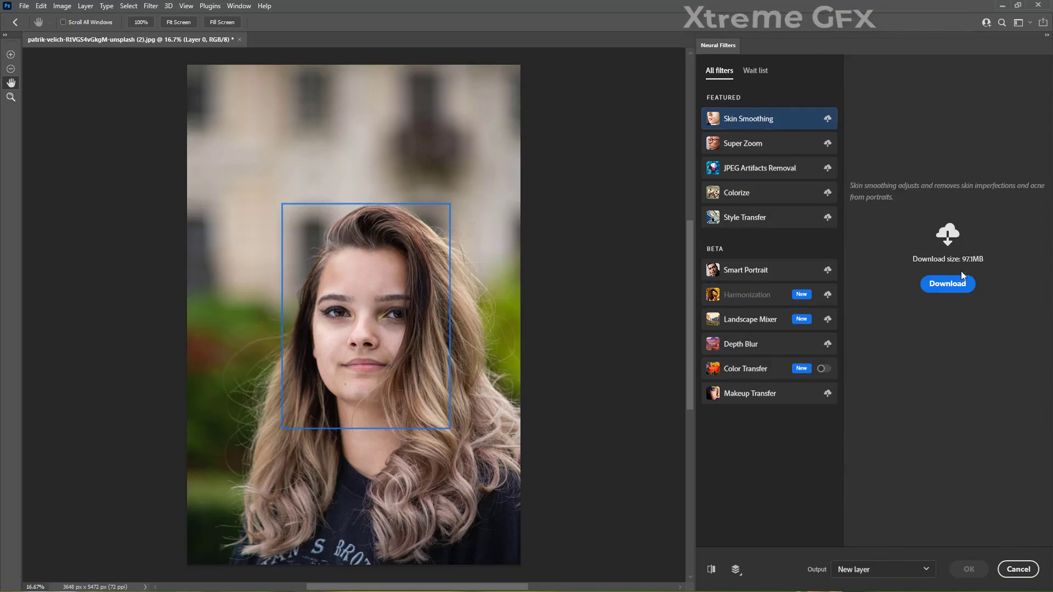
click(927, 285)
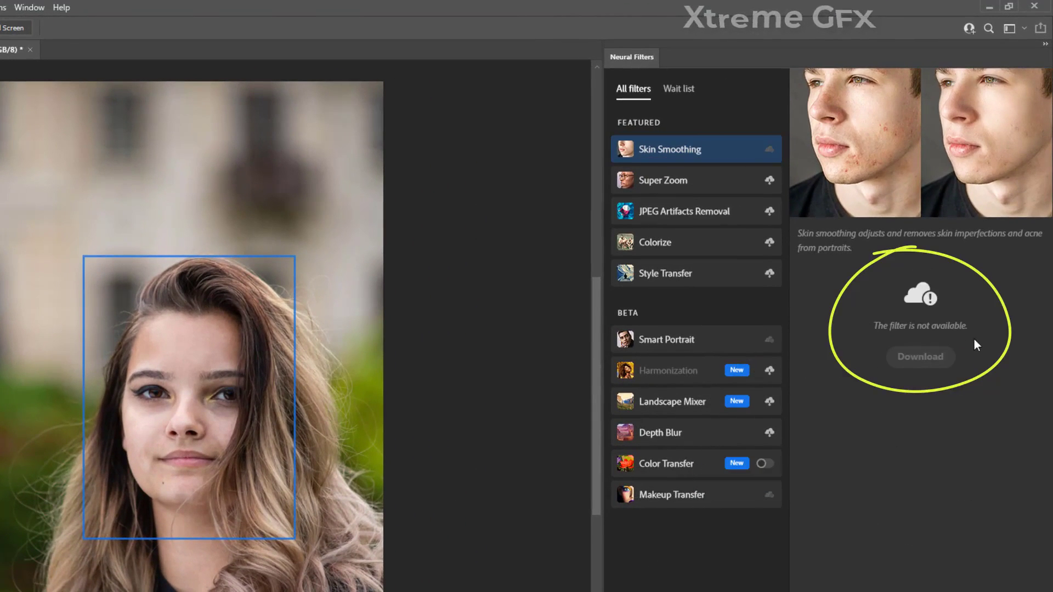
click(695, 180)
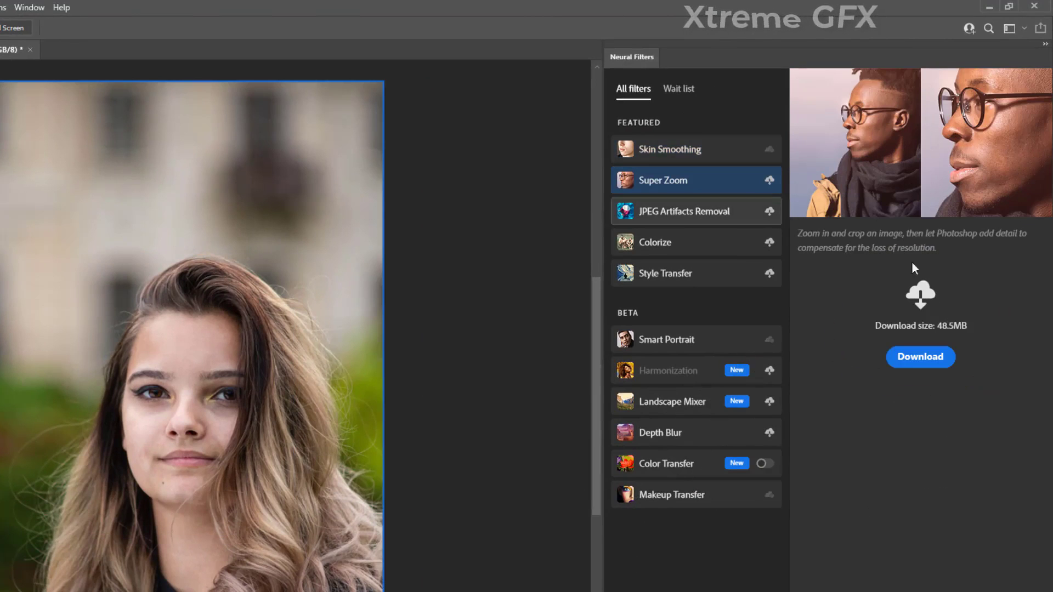
click(937, 360)
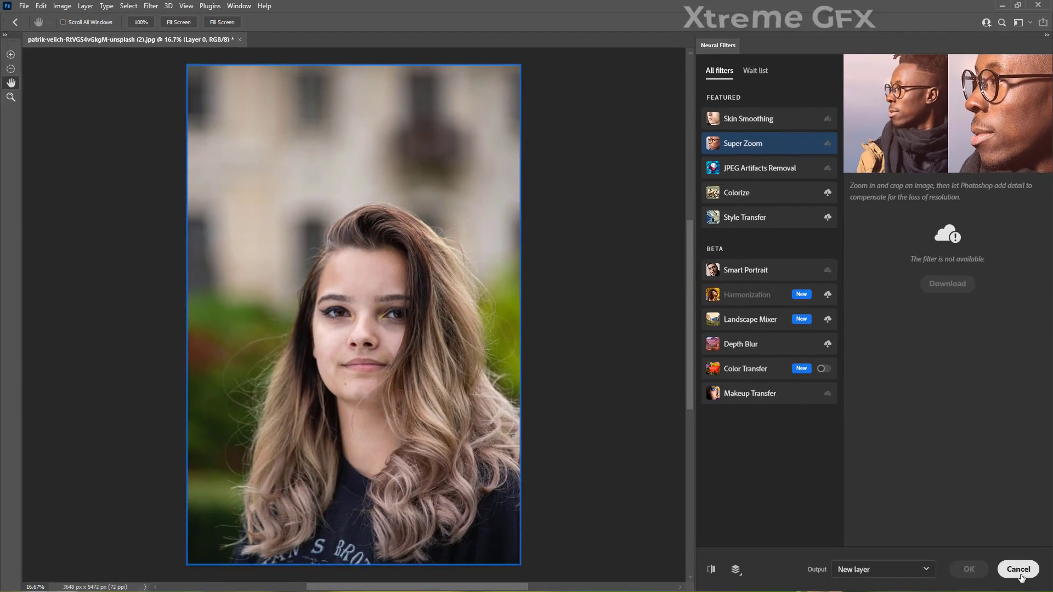
click(1020, 572)
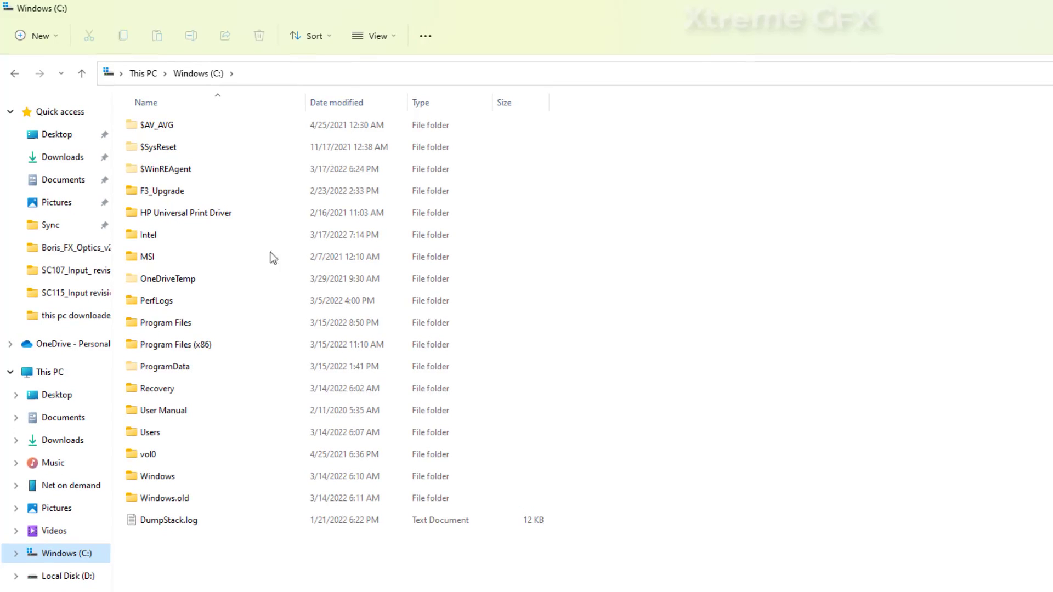
Create a new folder named TEMP on the C: drive, then bring up Windows search.
right_click(368, 587)
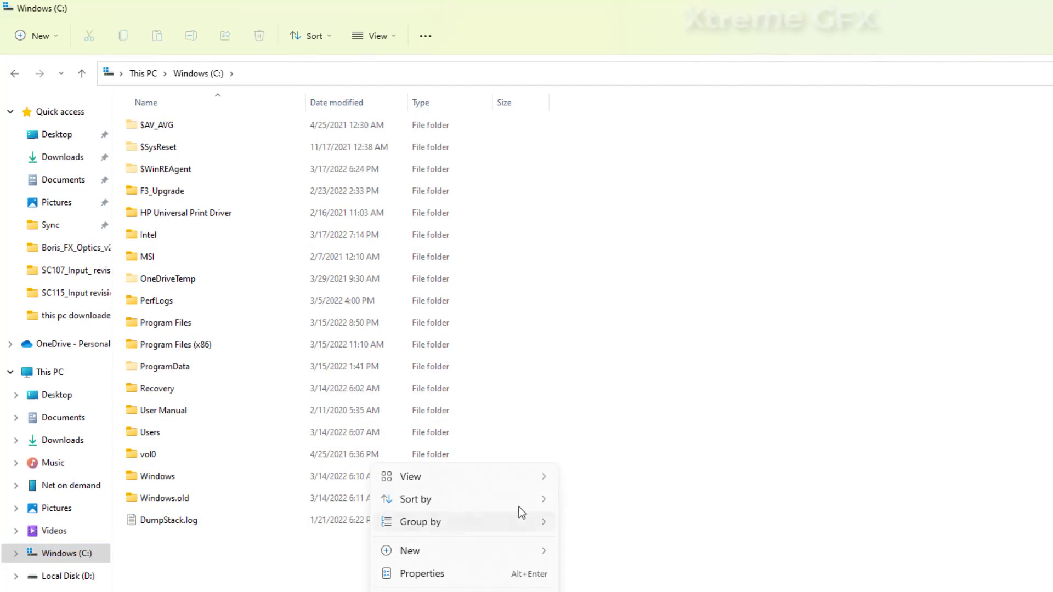
mouse_move(543, 551)
click(591, 553)
text(TEMP)
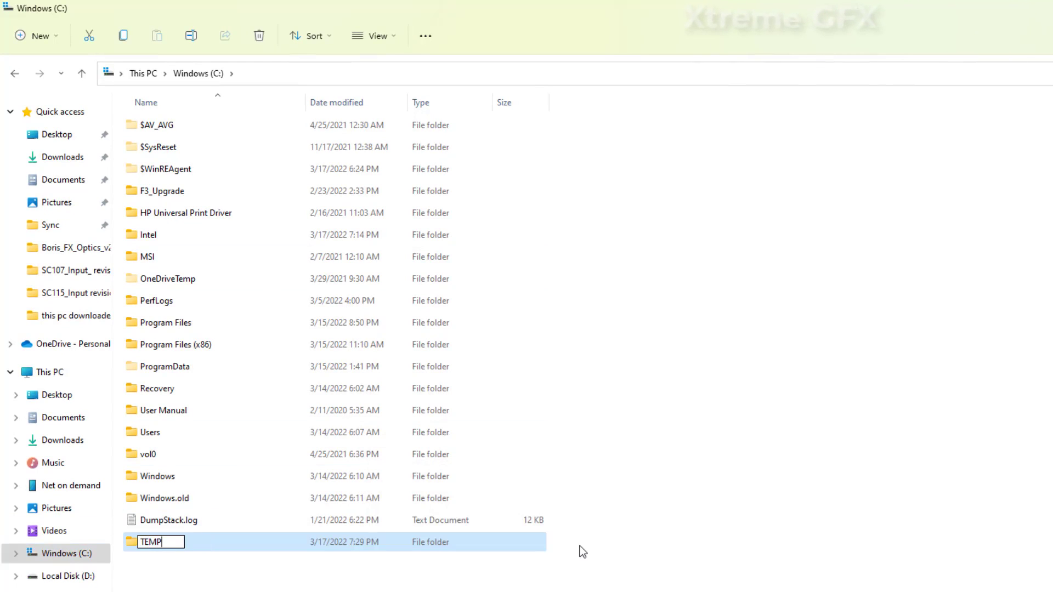
key(Return)
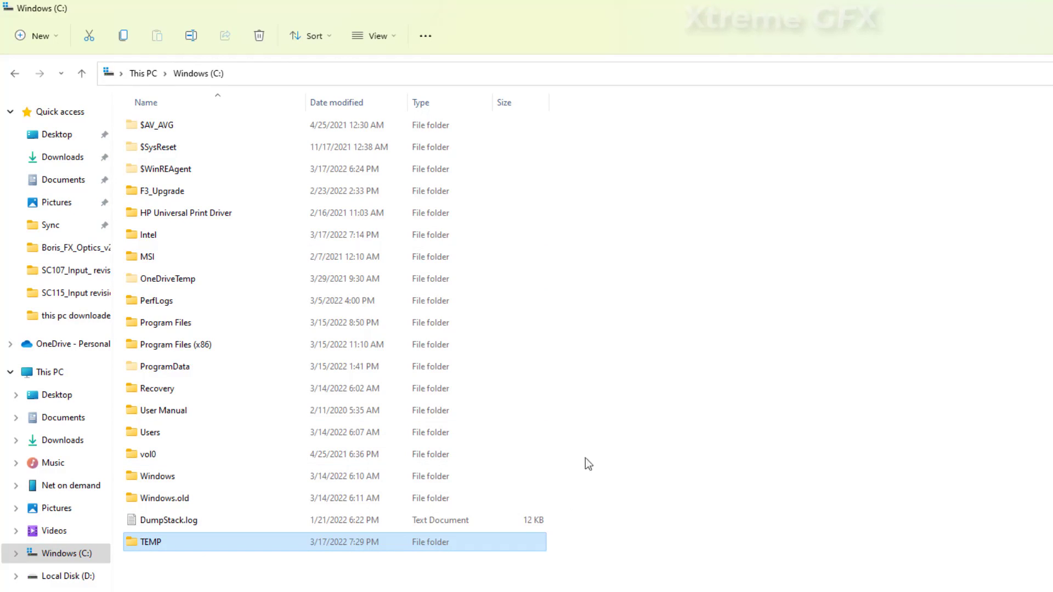
click(311, 581)
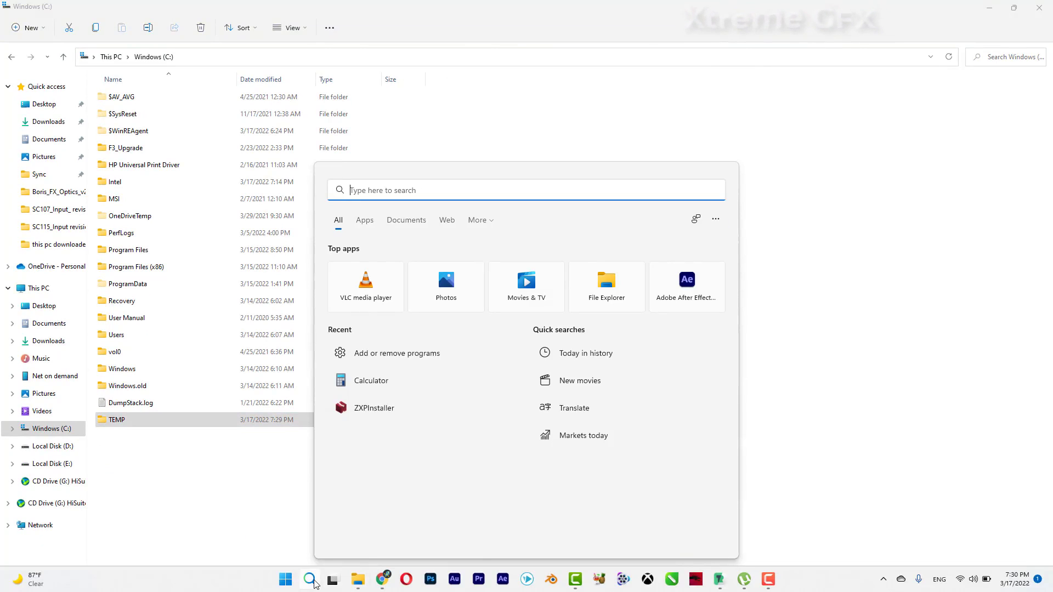
Search 'envi' to reach Environment Variables and scroll to the system TEMP and TMP entries.
text(envi)
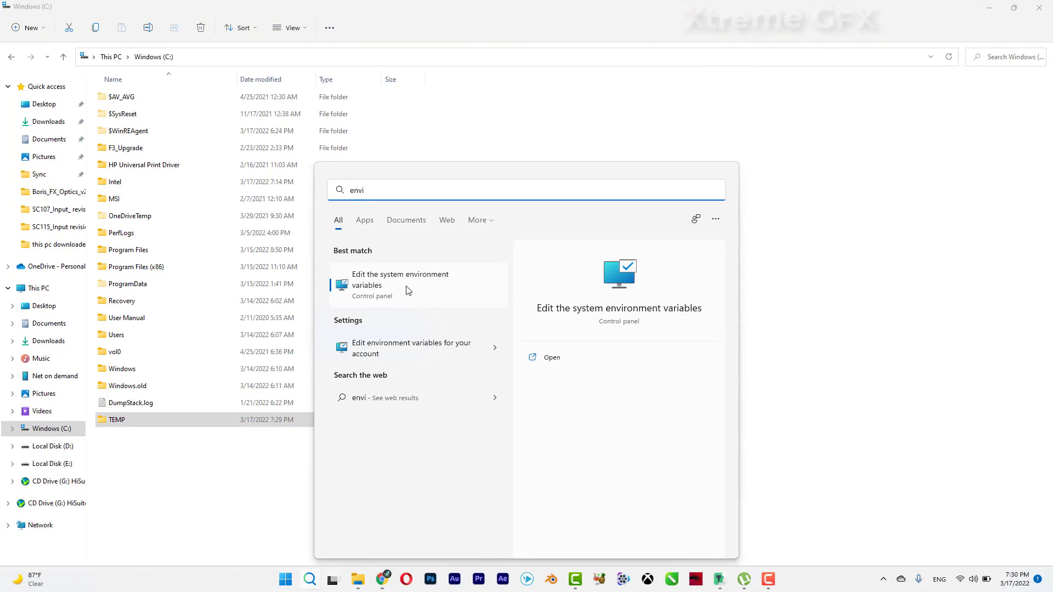
click(432, 294)
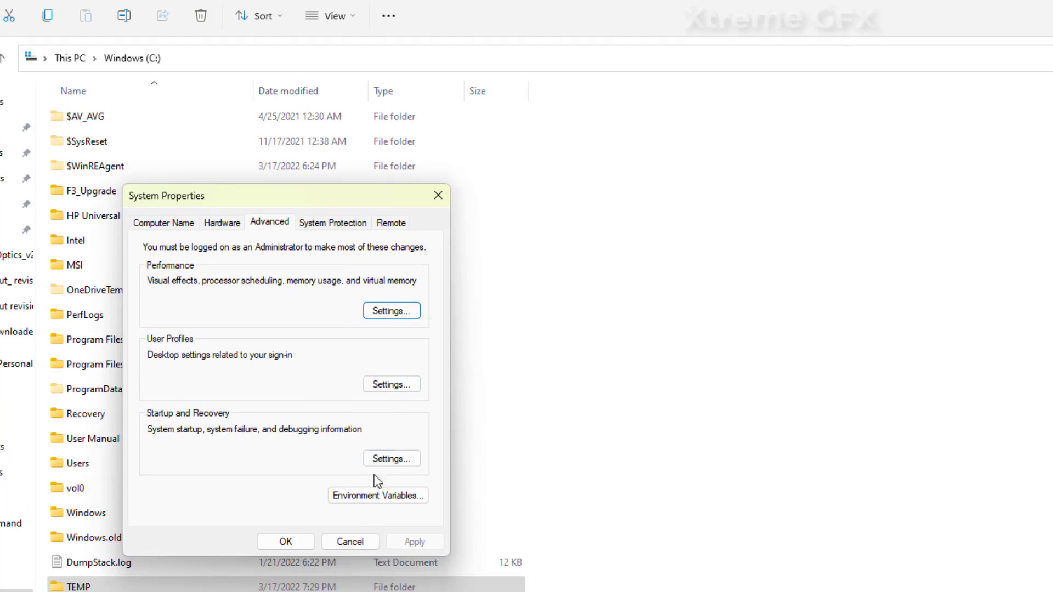
click(384, 496)
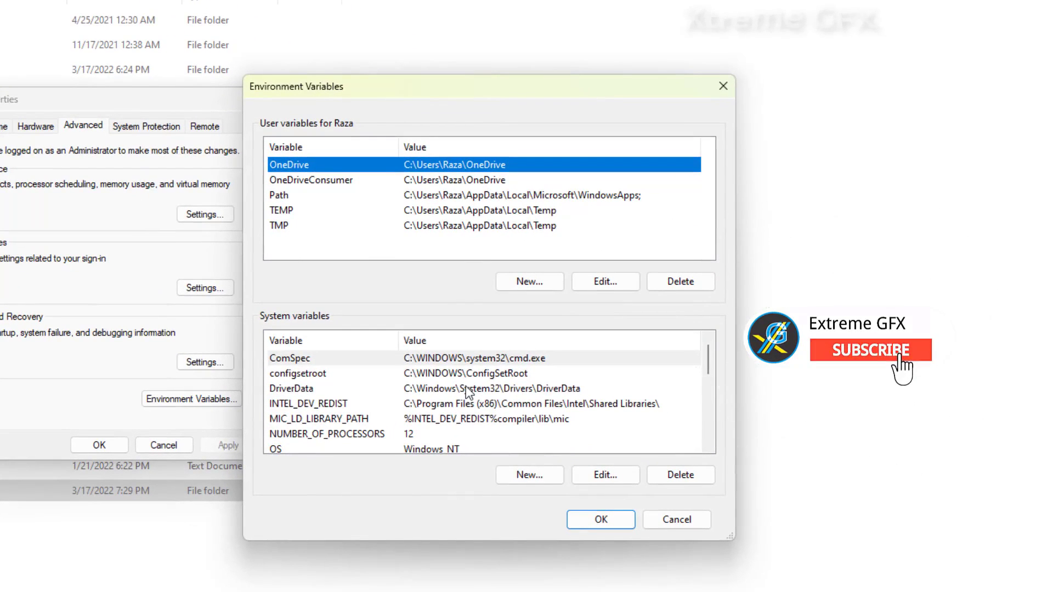
scroll(428, 387, down, 5)
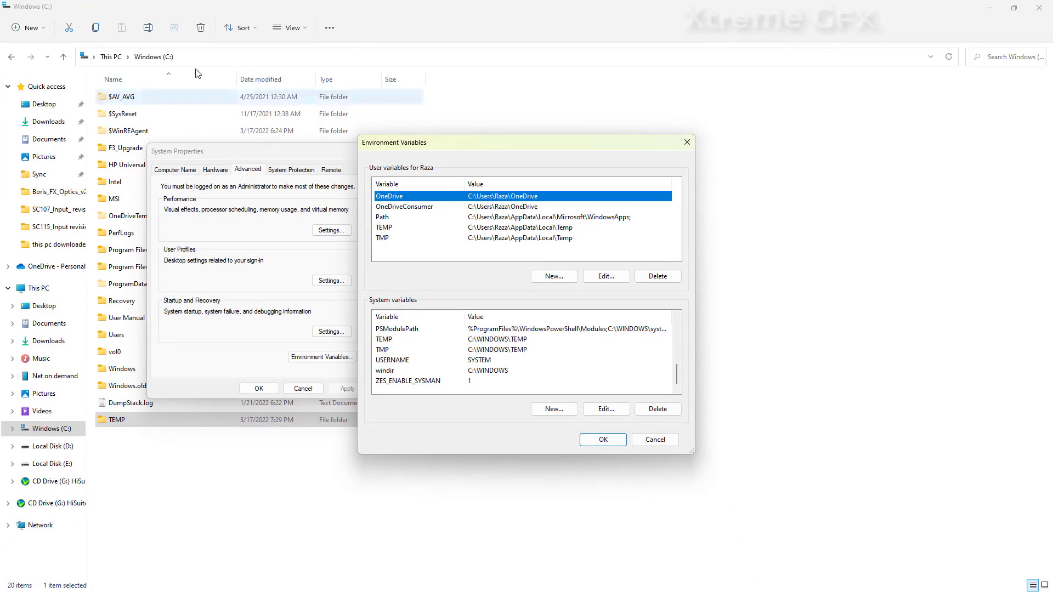
Open the C:\TEMP folder in File Explorer and copy its path from the address bar.
click(189, 58)
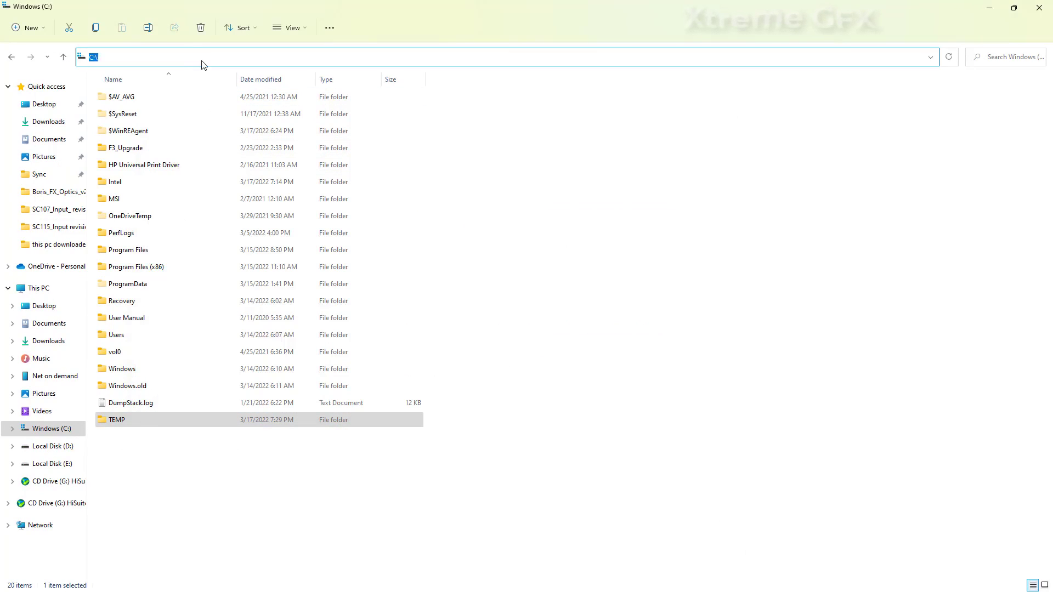
double_click(127, 420)
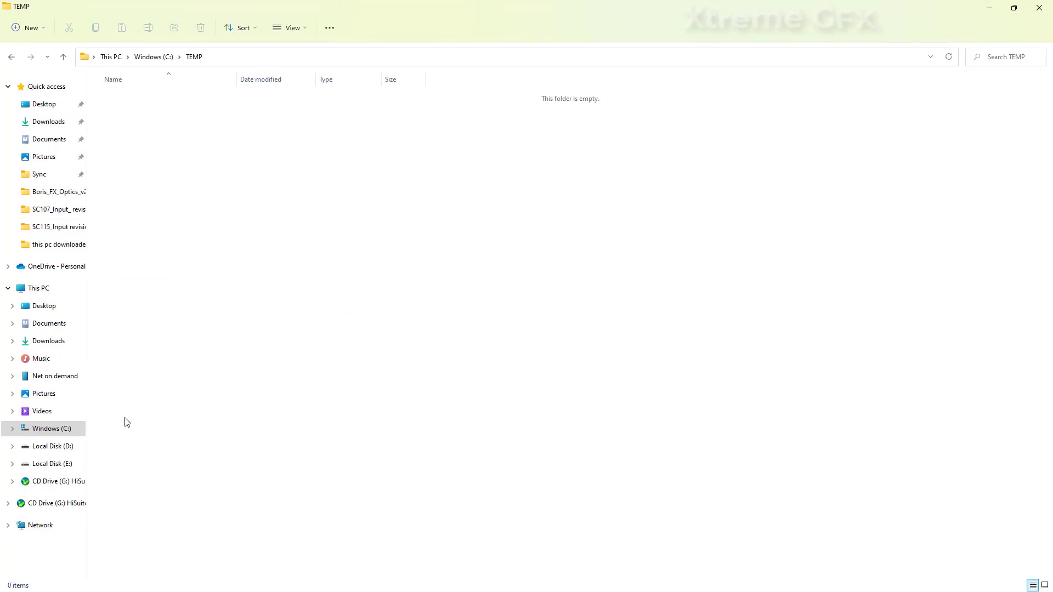
click(219, 63)
right_click(122, 59)
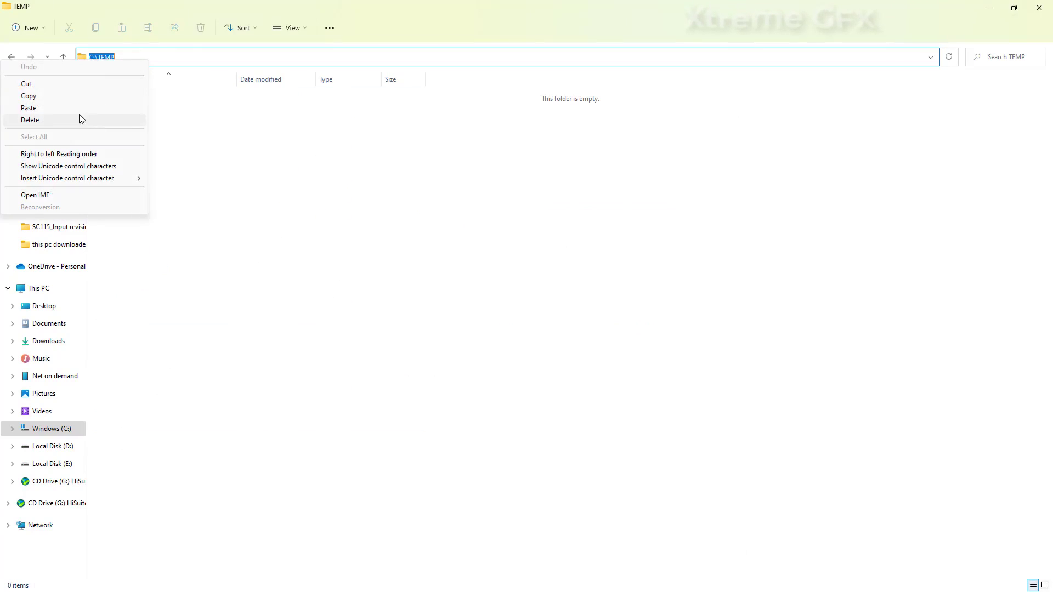
click(77, 95)
Set system TEMP and TMP variables to C:\TEMP, save, and close System Properties.
key(alt+Tab)
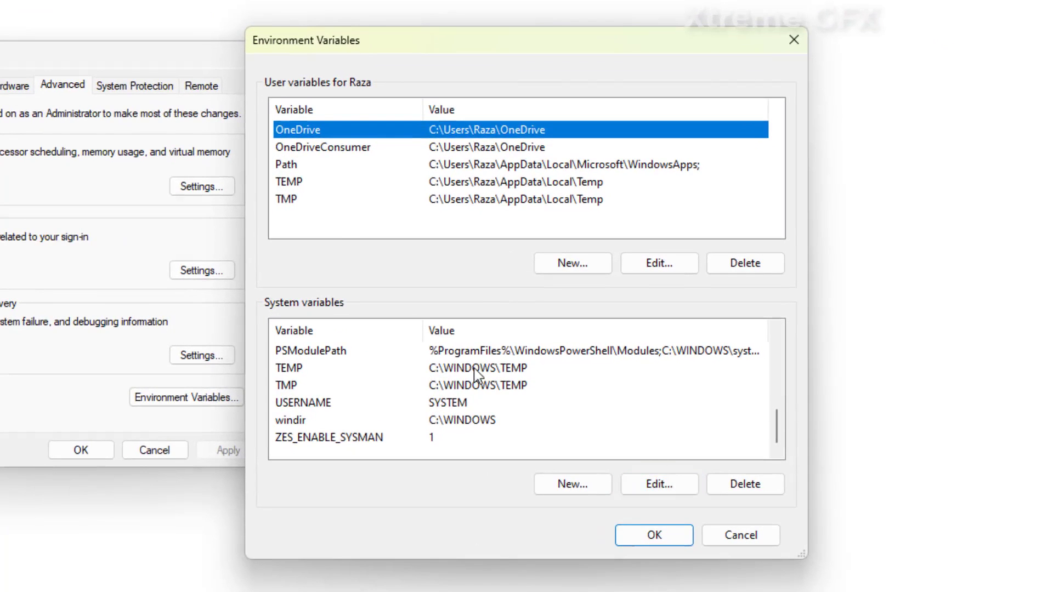
double_click(474, 368)
key(ctrl+v)
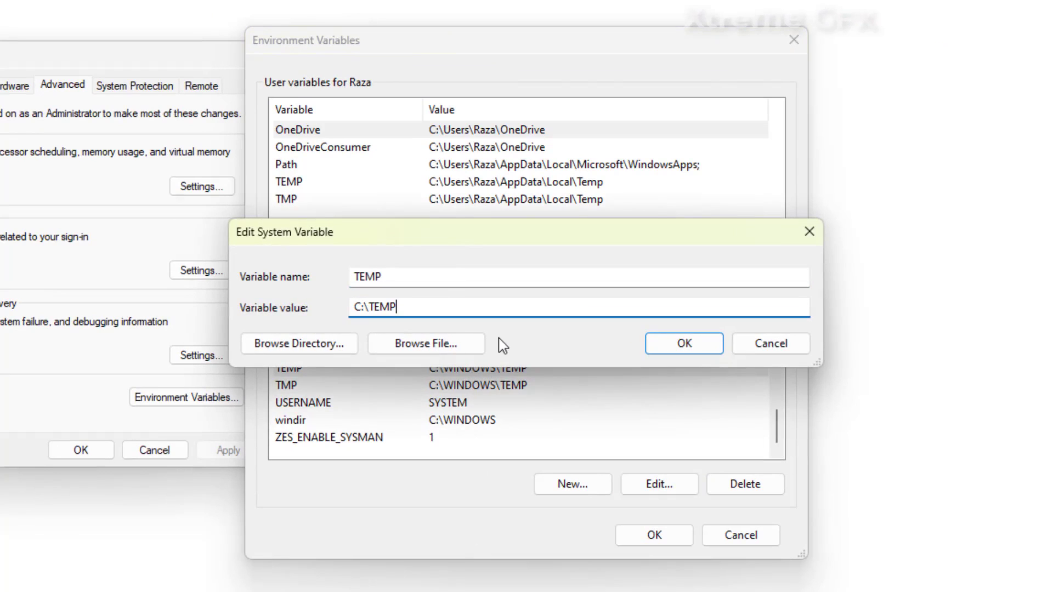
click(682, 344)
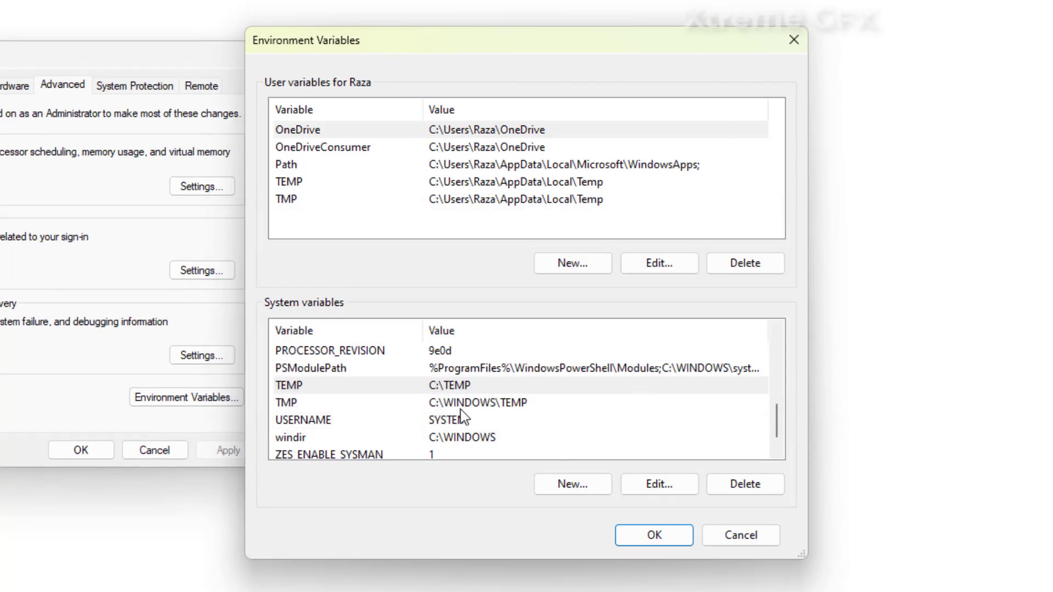
double_click(497, 403)
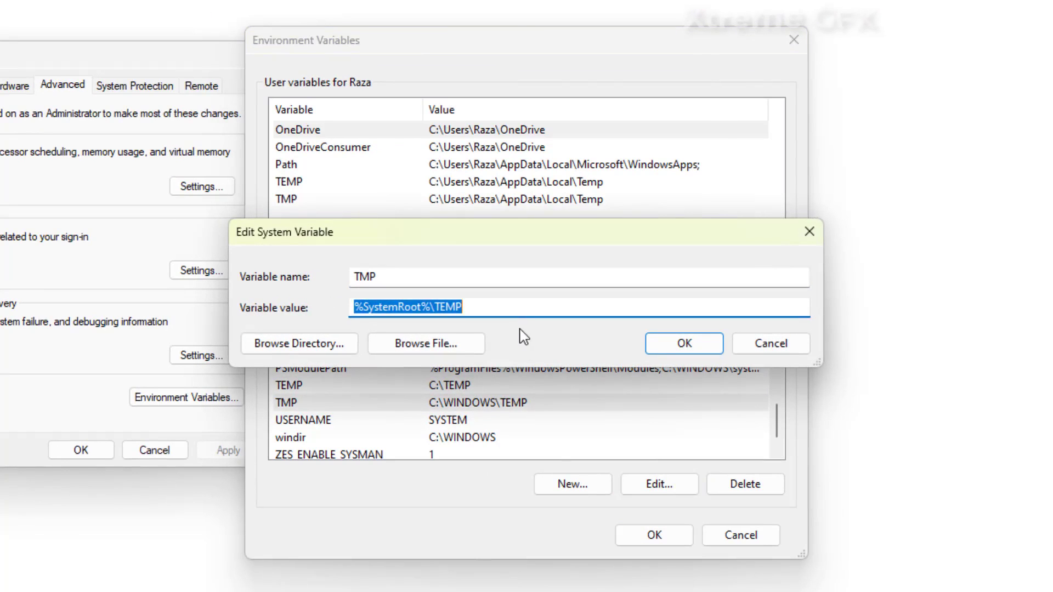
text(C:\TEMP)
click(667, 343)
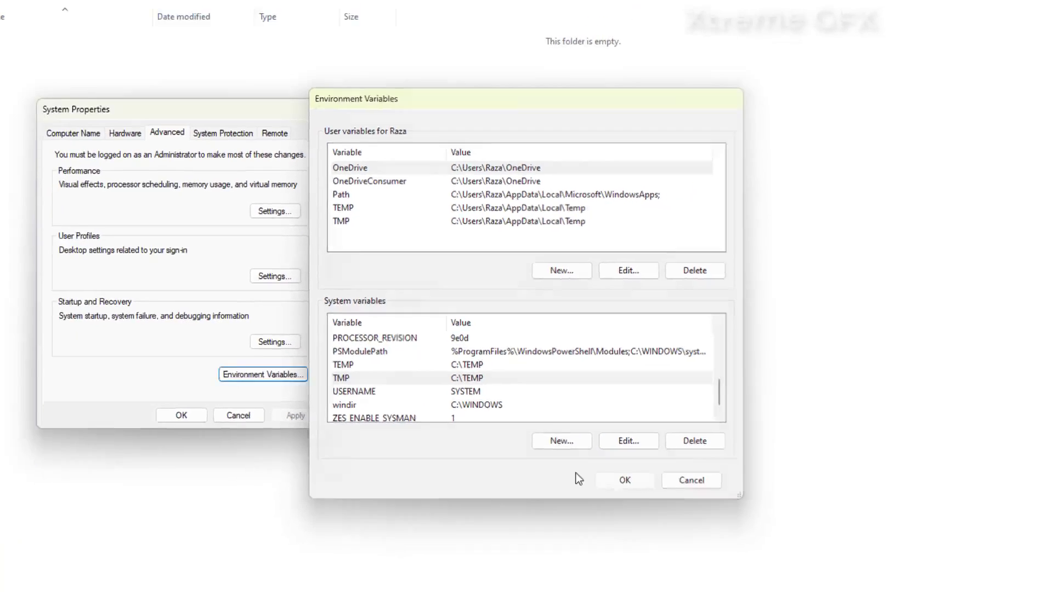
click(654, 535)
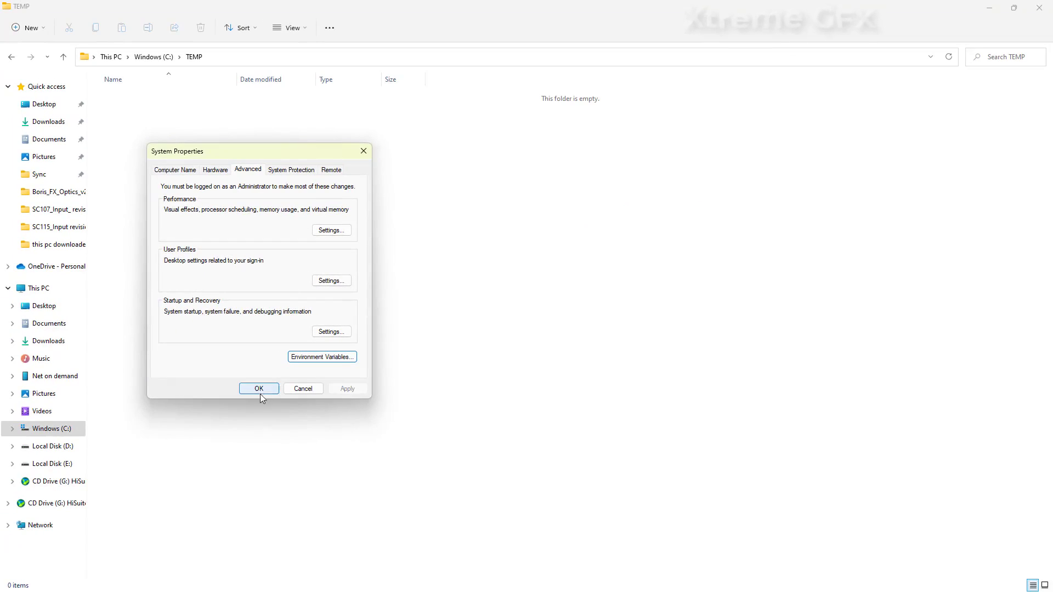
click(260, 389)
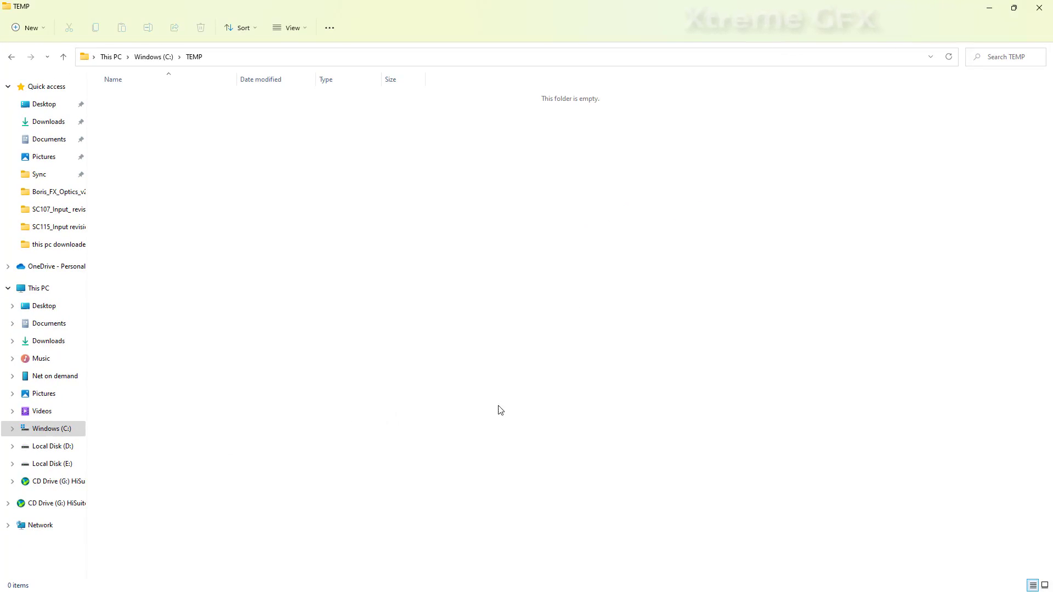
Launch Photoshop and open the recent portrait photo.
mouse_move(454, 584)
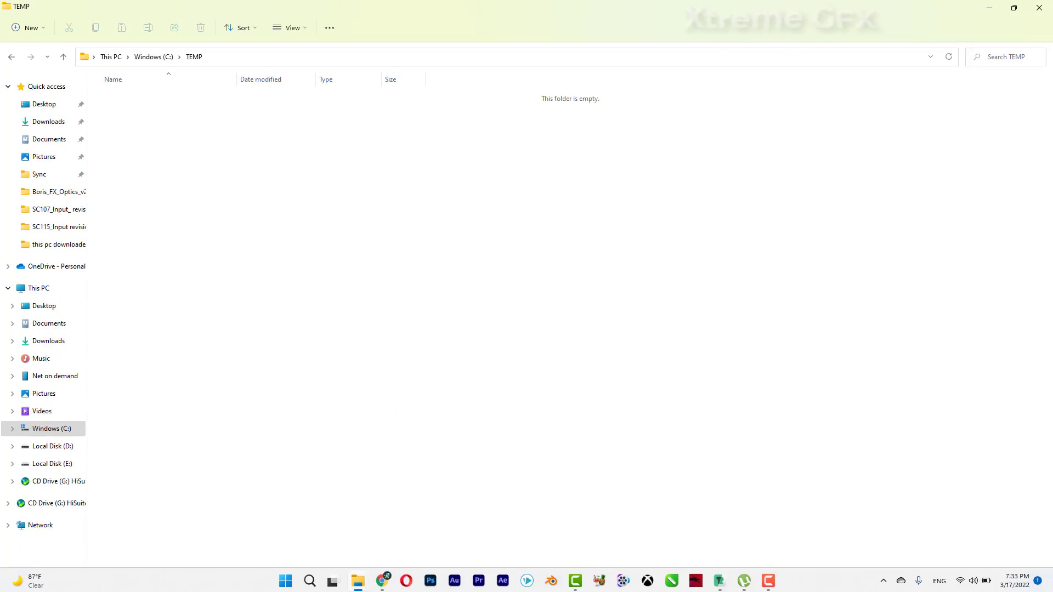
click(431, 580)
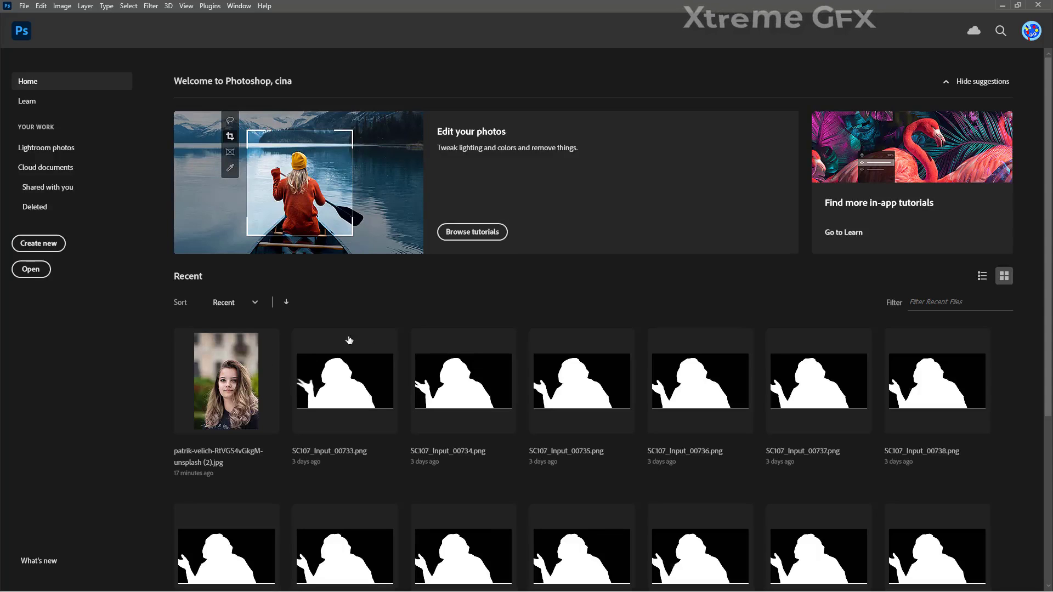
click(250, 367)
In Filter > Neural Filters, select Skin Smoothing and start its download.
click(151, 5)
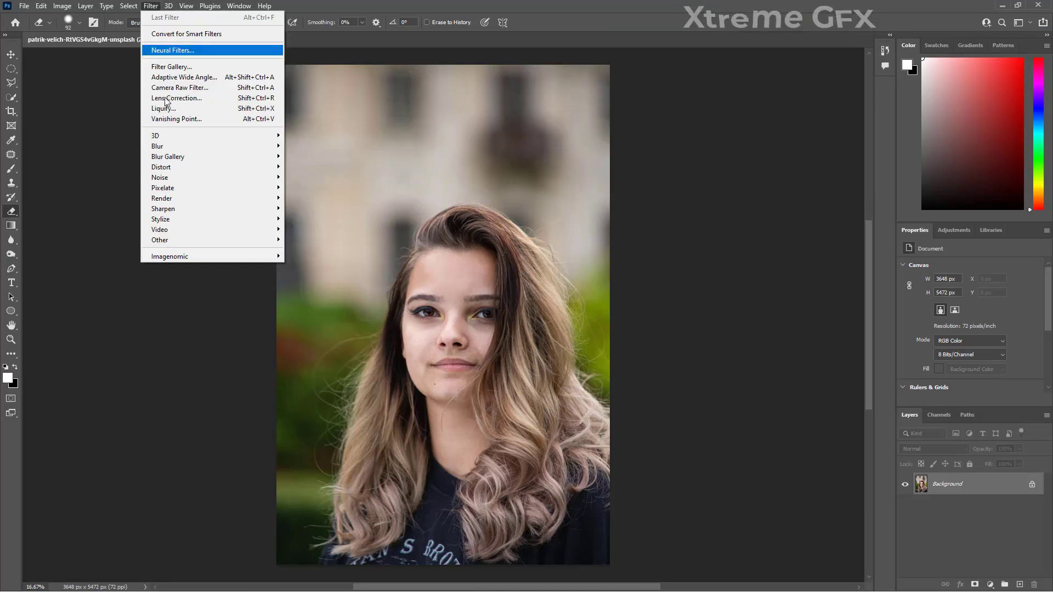
click(191, 50)
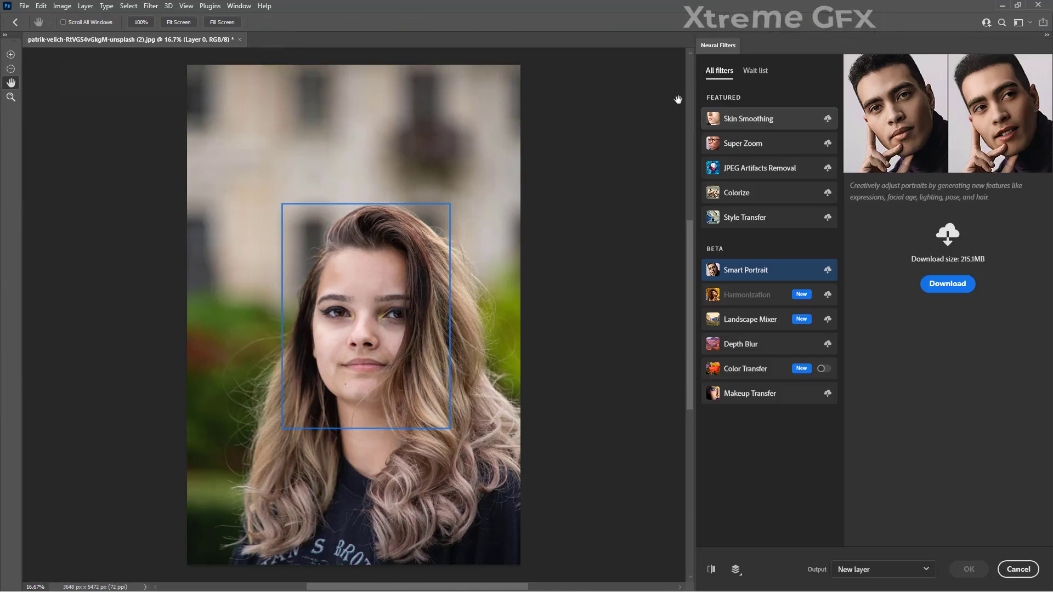
click(753, 121)
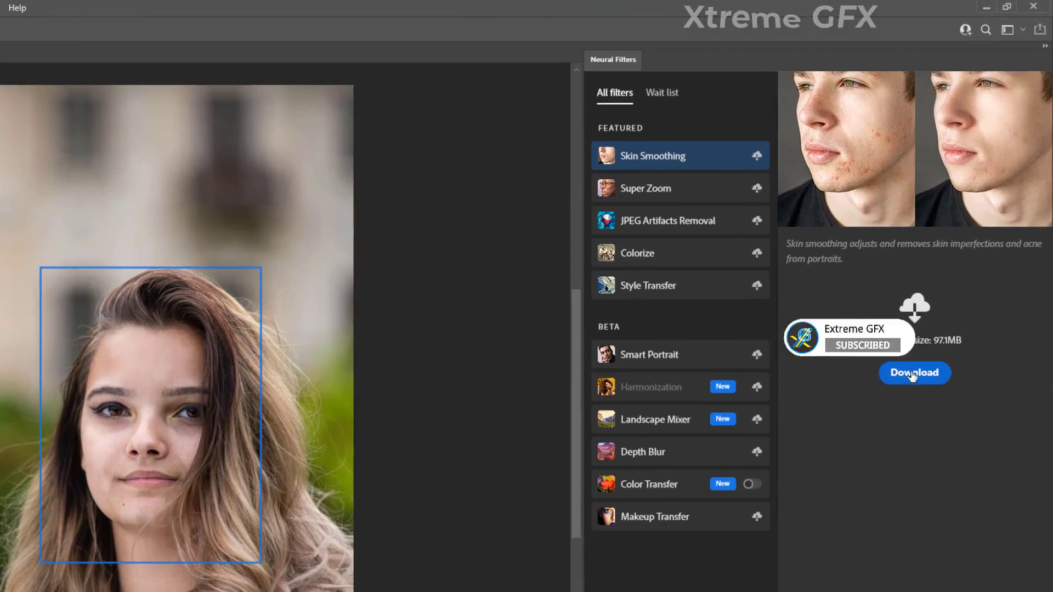
click(948, 284)
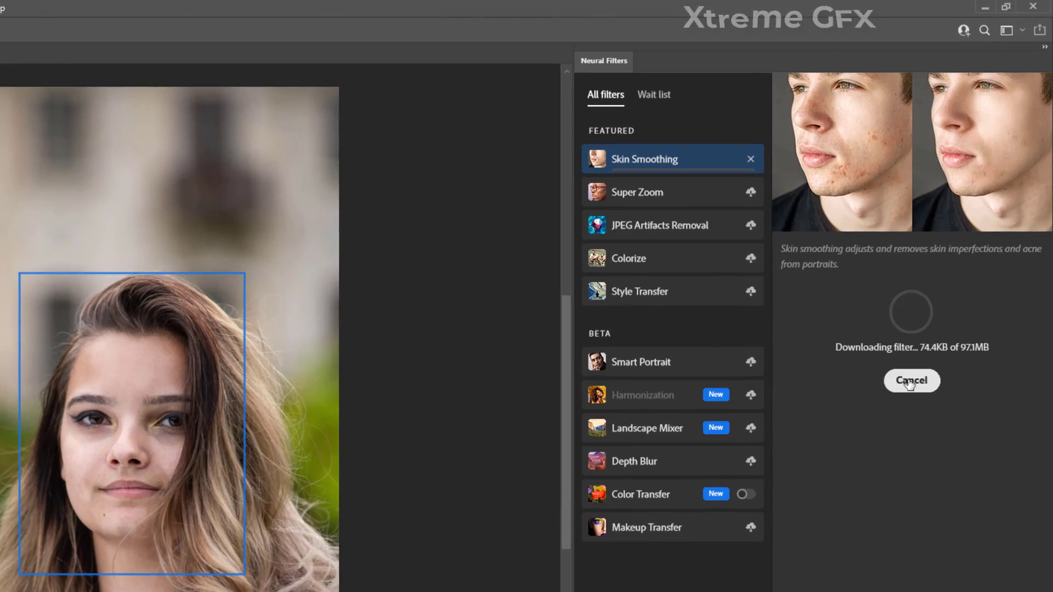